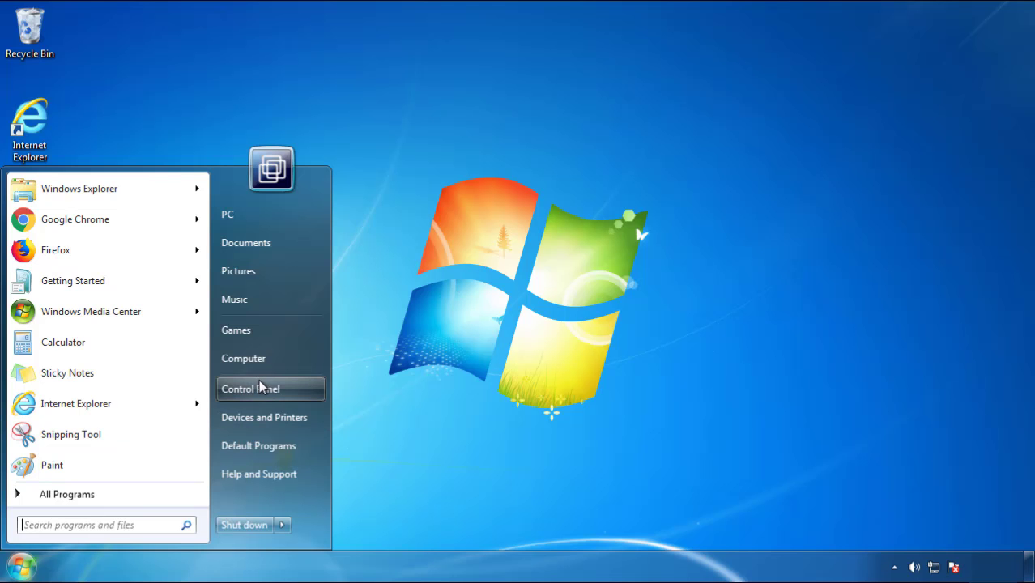
- Open Programs and Features from Control Panel, sorted by Installed On with newest first
click(259, 384)
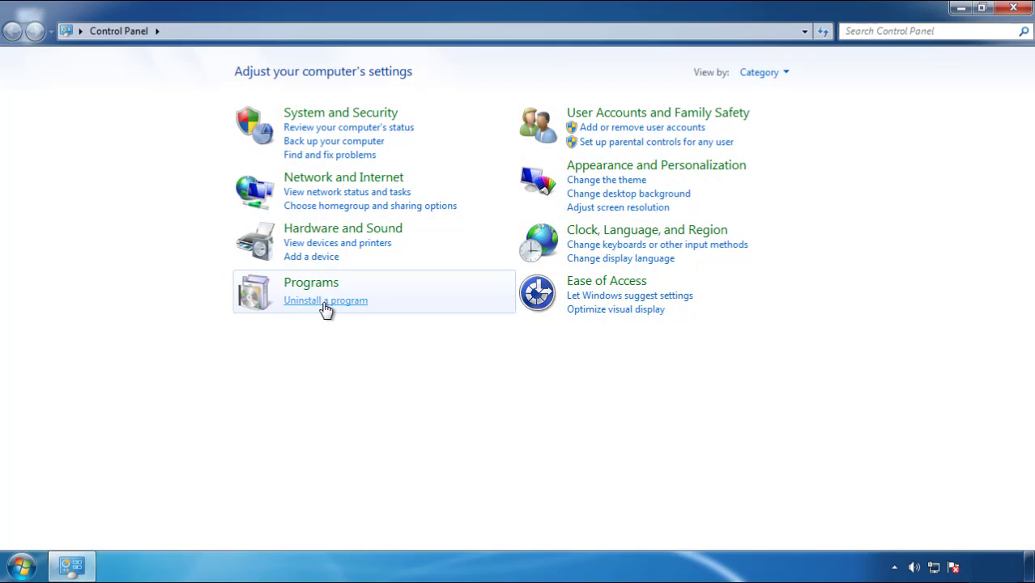
click(322, 304)
click(606, 154)
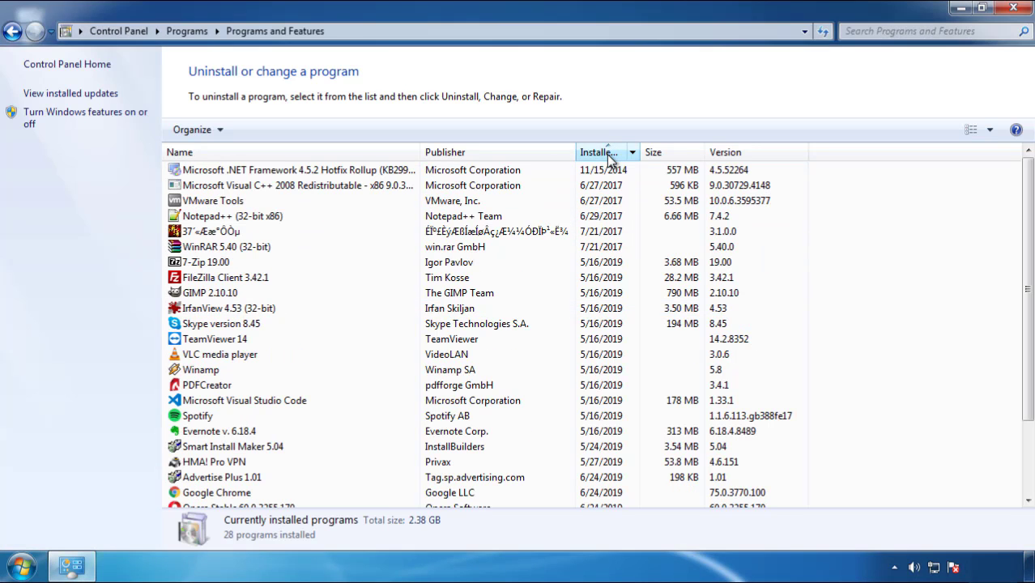
click(602, 154)
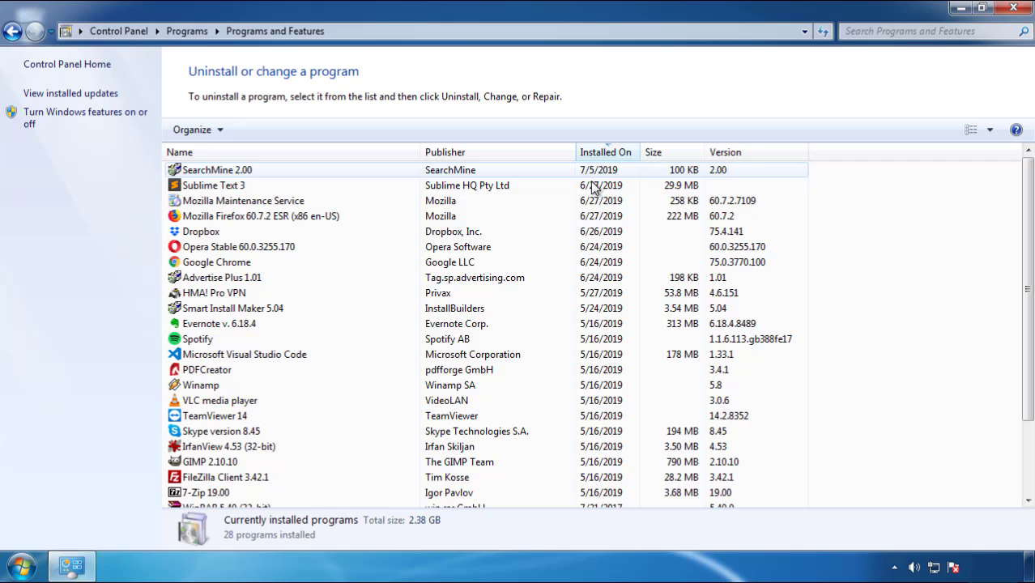
- Uninstall SearchMine 2.00 and confirm until its uninstaller finishes
click(217, 172)
click(258, 130)
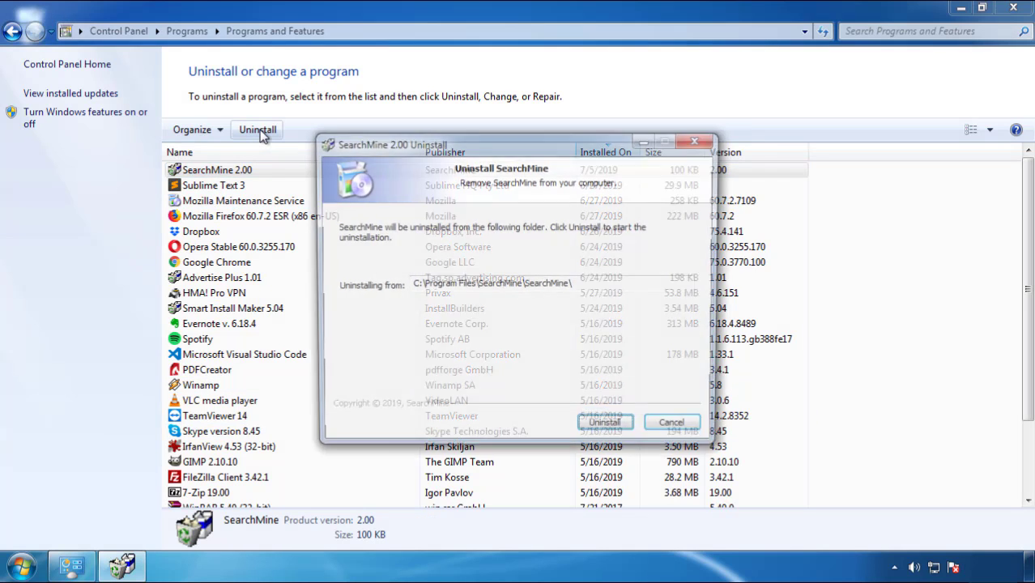
click(606, 429)
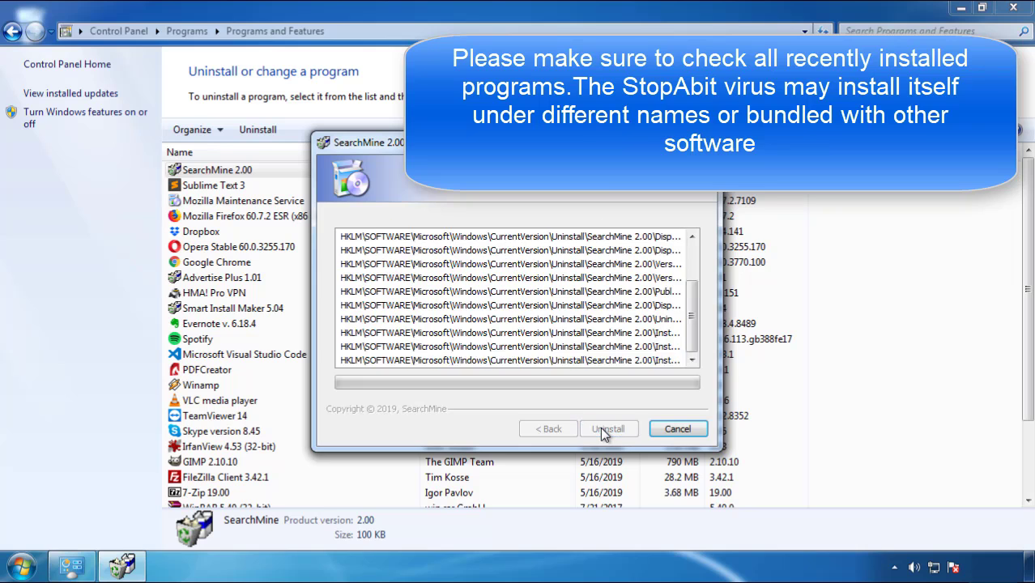
click(601, 429)
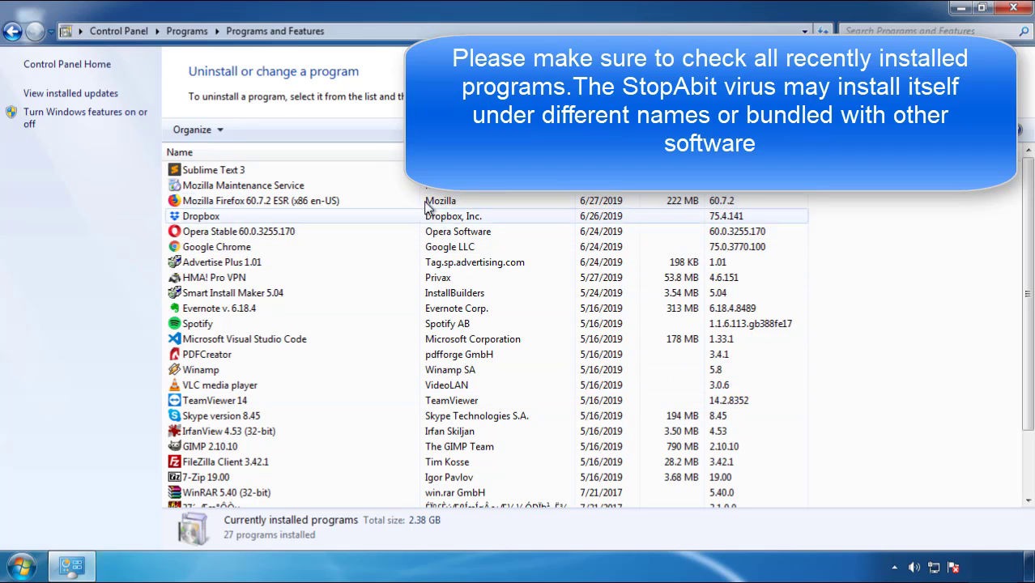
- Close Programs and Features and restart Windows from the Start menu's shutdown options
click(1014, 10)
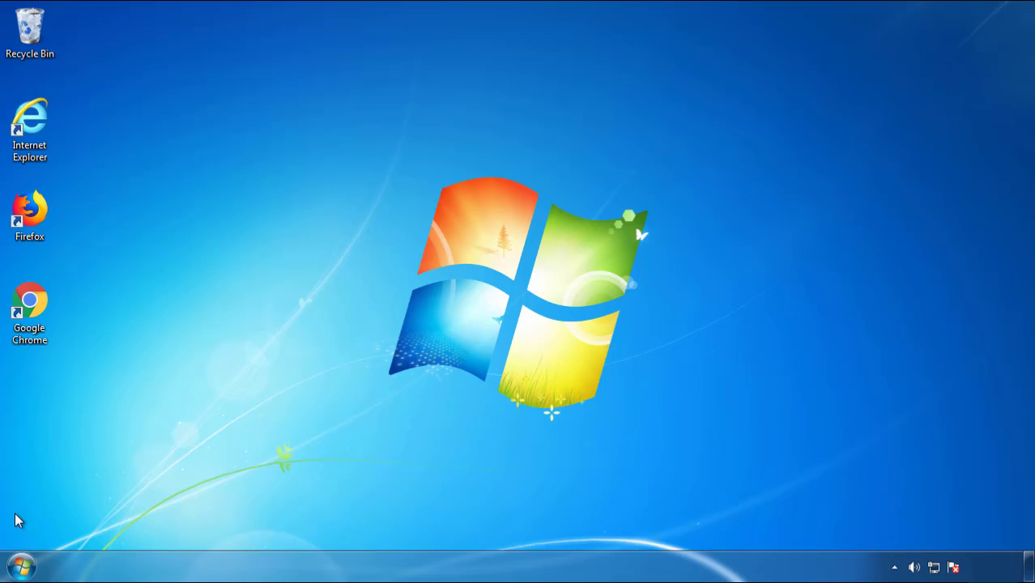
click(20, 565)
click(281, 525)
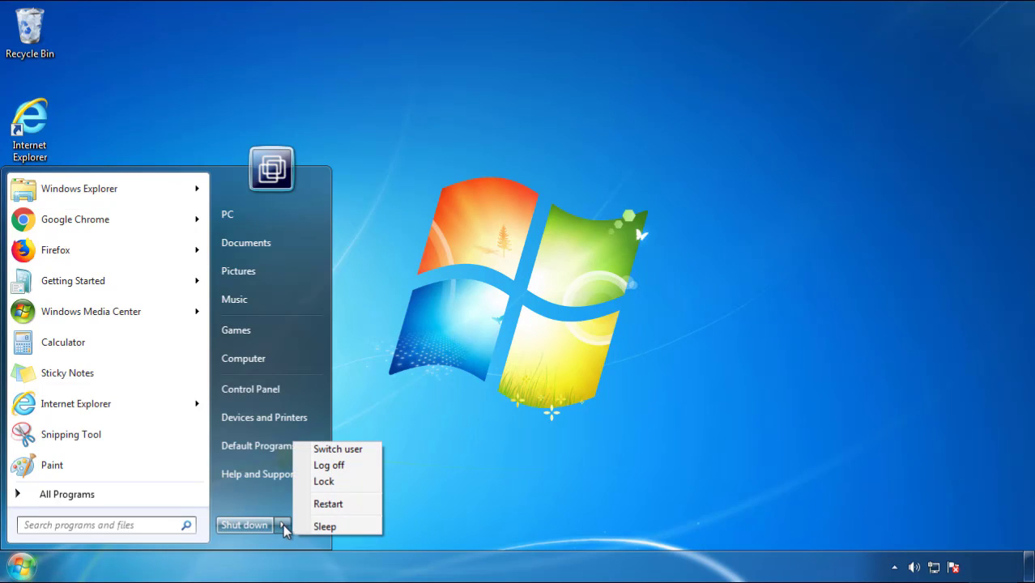
click(536, 437)
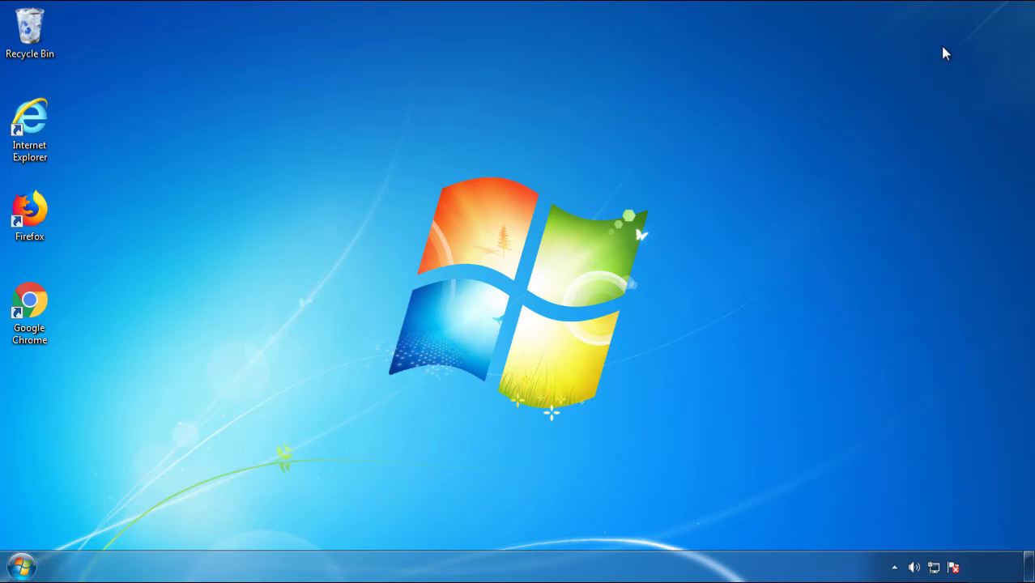
click(333, 506)
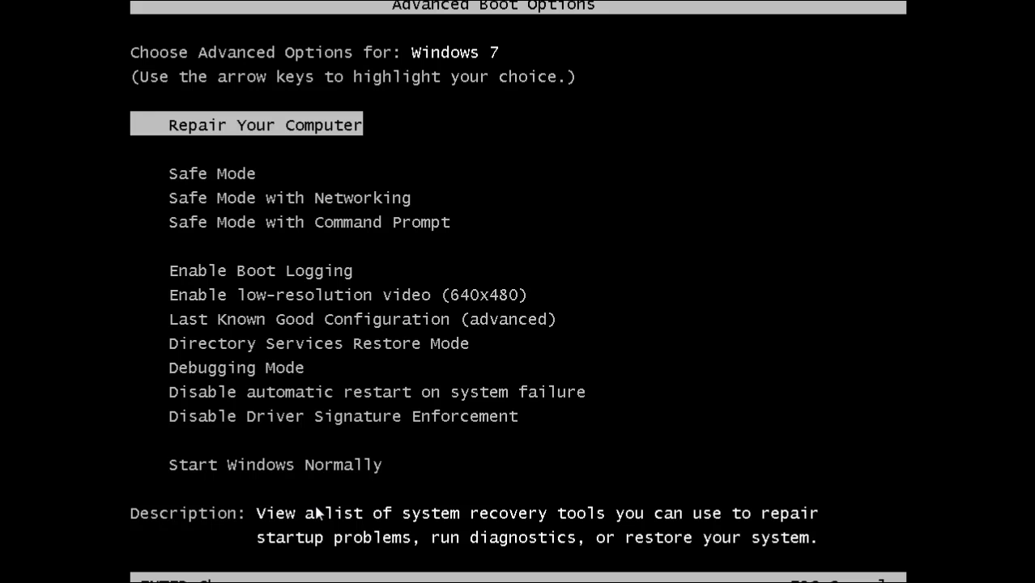
- Boot into Safe Mode, launch Firefox without making it default, and show the Menu Bar
key(Down)
key(Return)
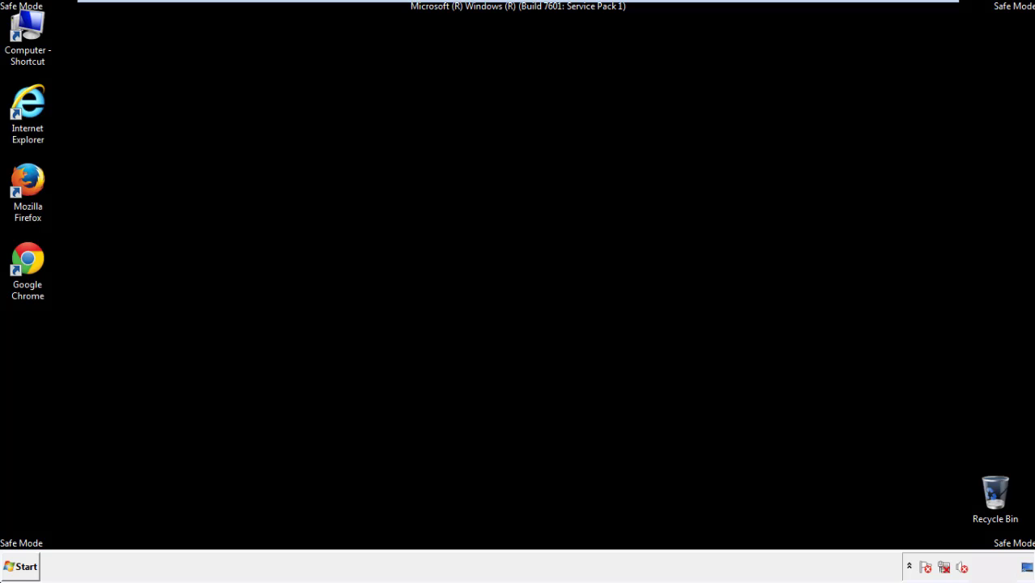
double_click(37, 188)
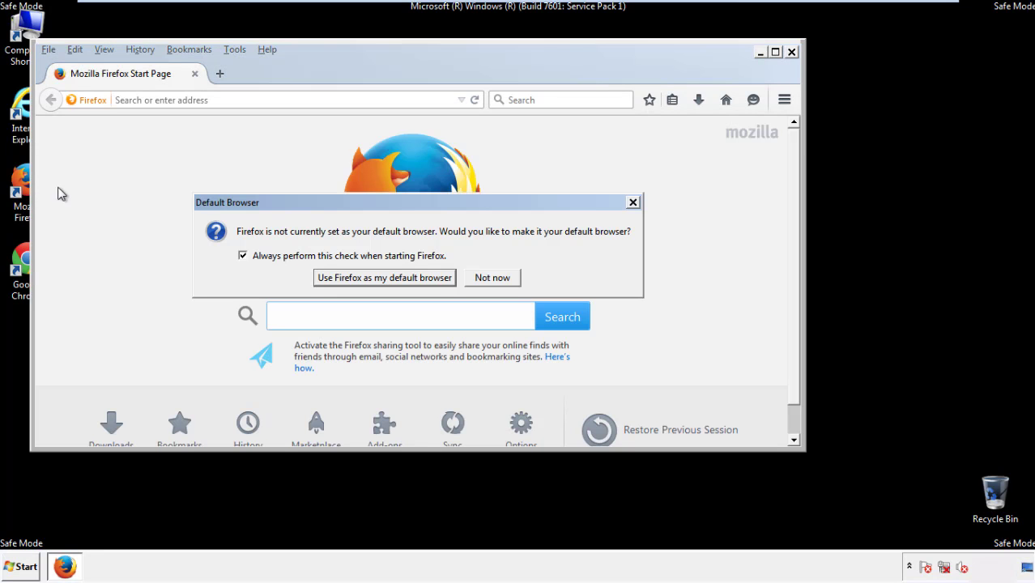
click(502, 277)
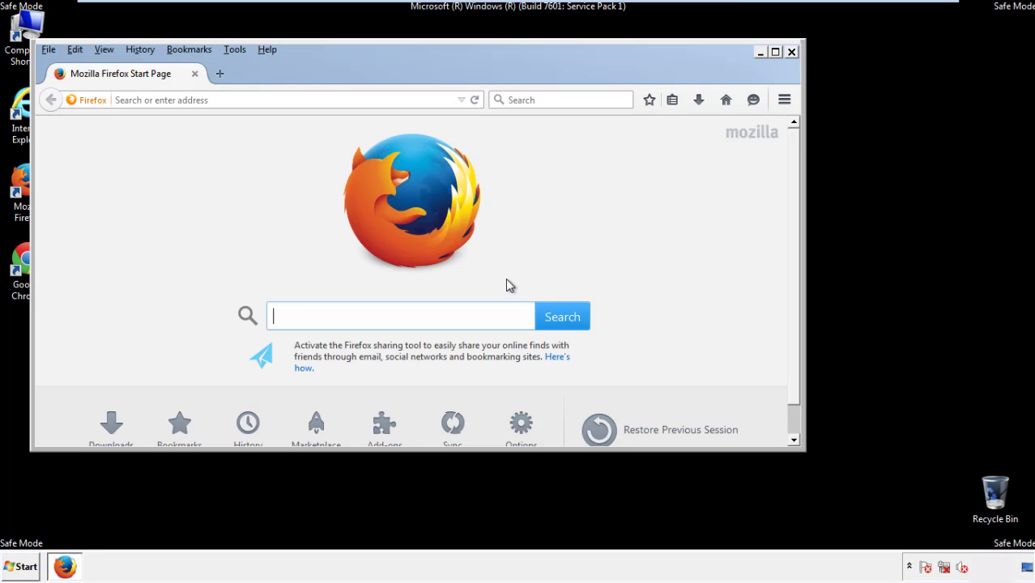
right_click(316, 69)
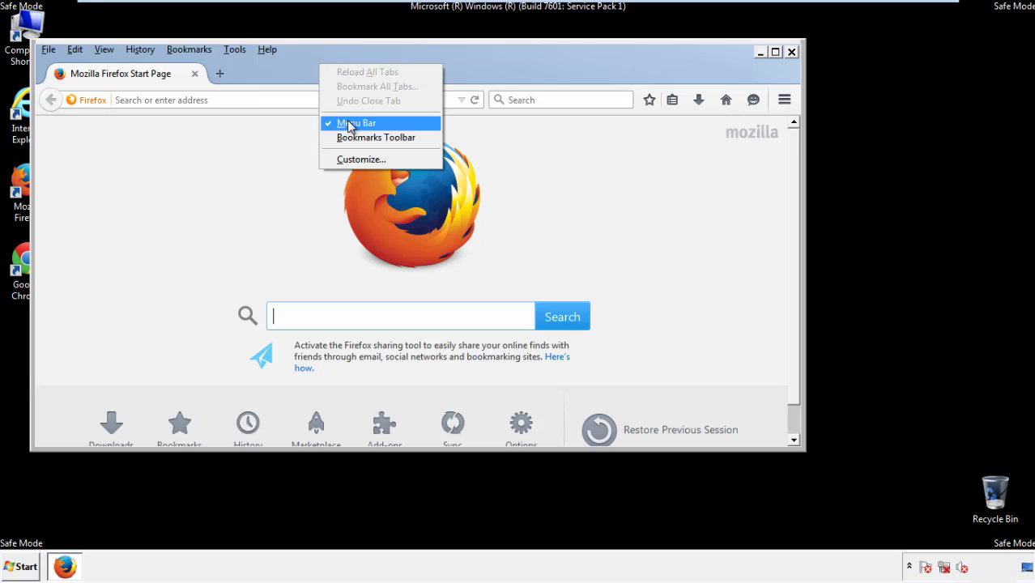
click(346, 122)
right_click(325, 67)
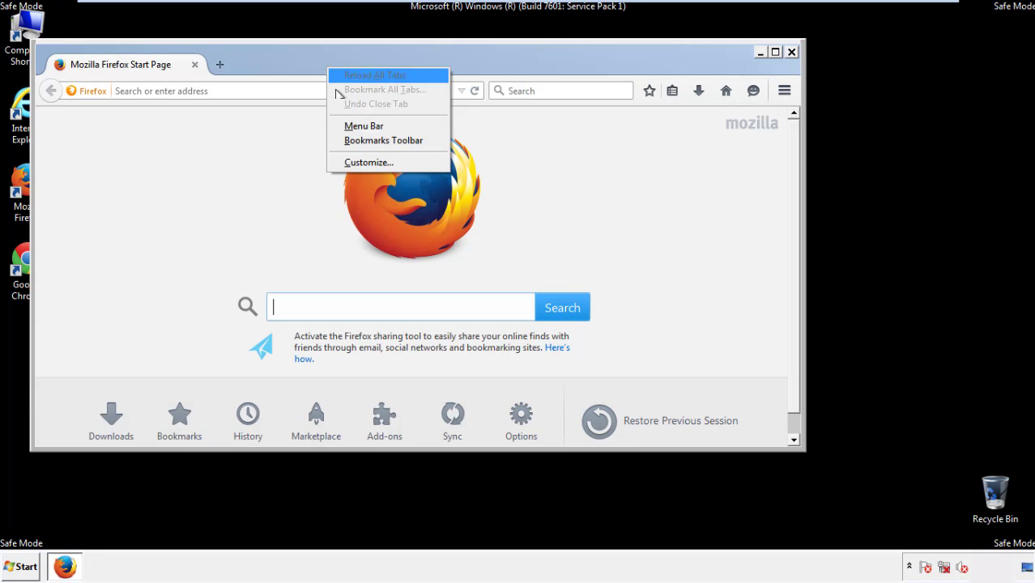
click(348, 127)
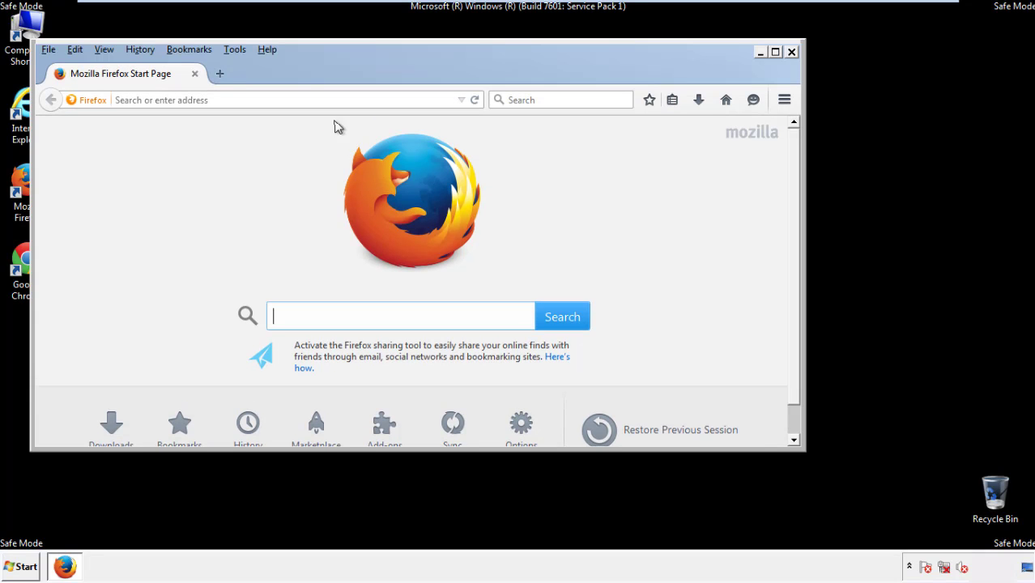
- Clear Recent History for Everything, including Offline Website Data and Site Preferences
click(142, 50)
click(154, 80)
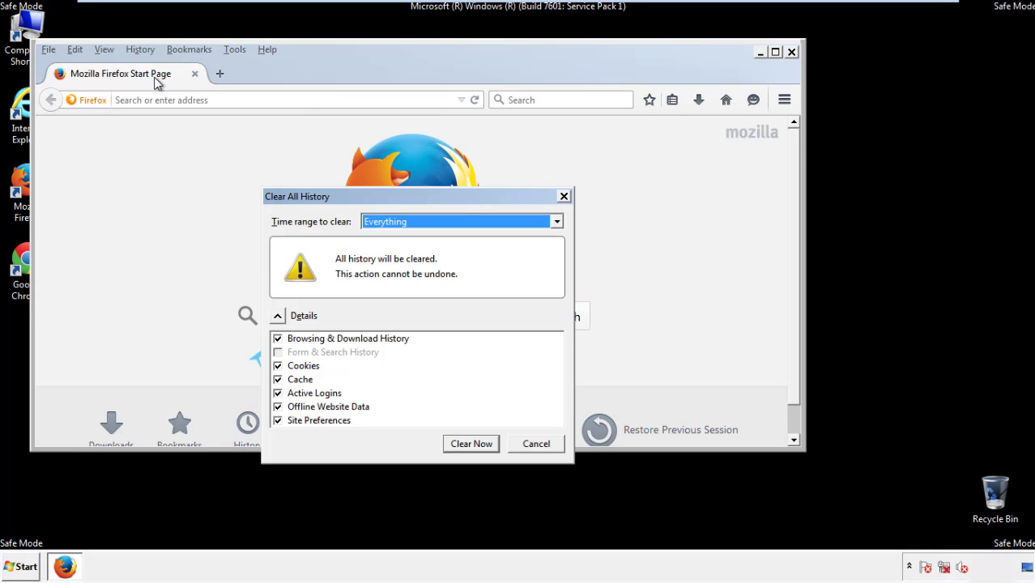
click(385, 223)
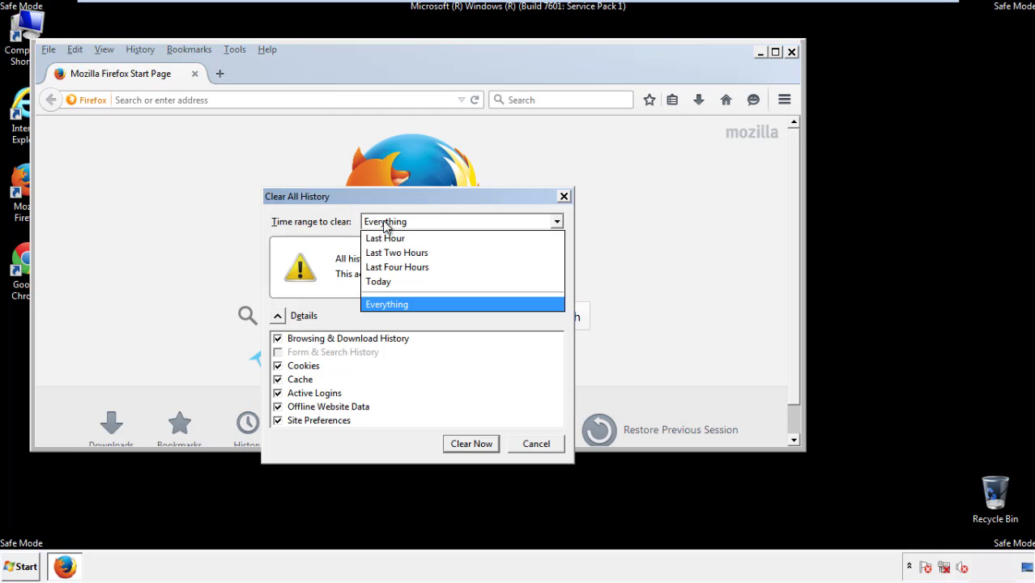
click(387, 301)
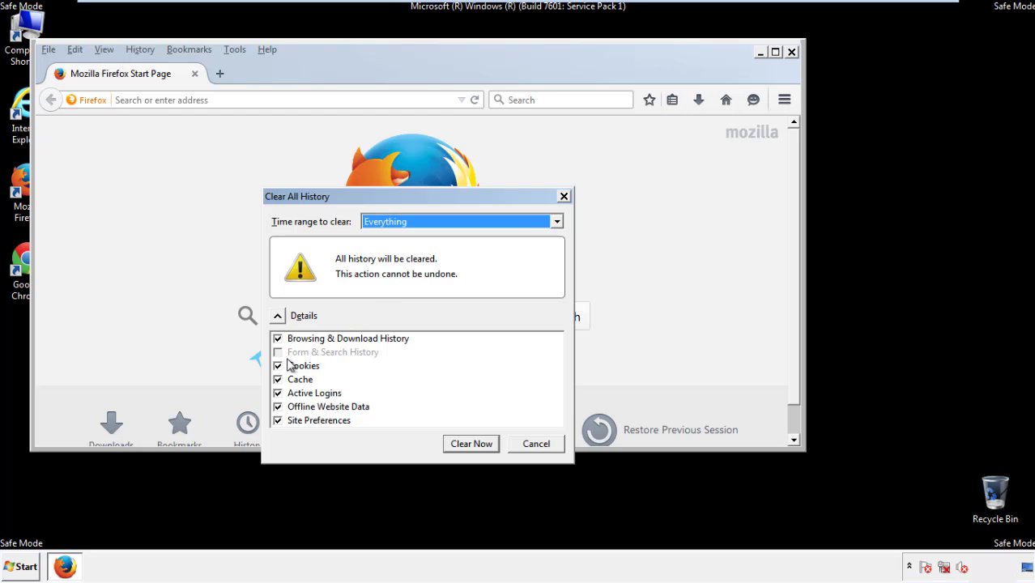
click(277, 407)
click(278, 420)
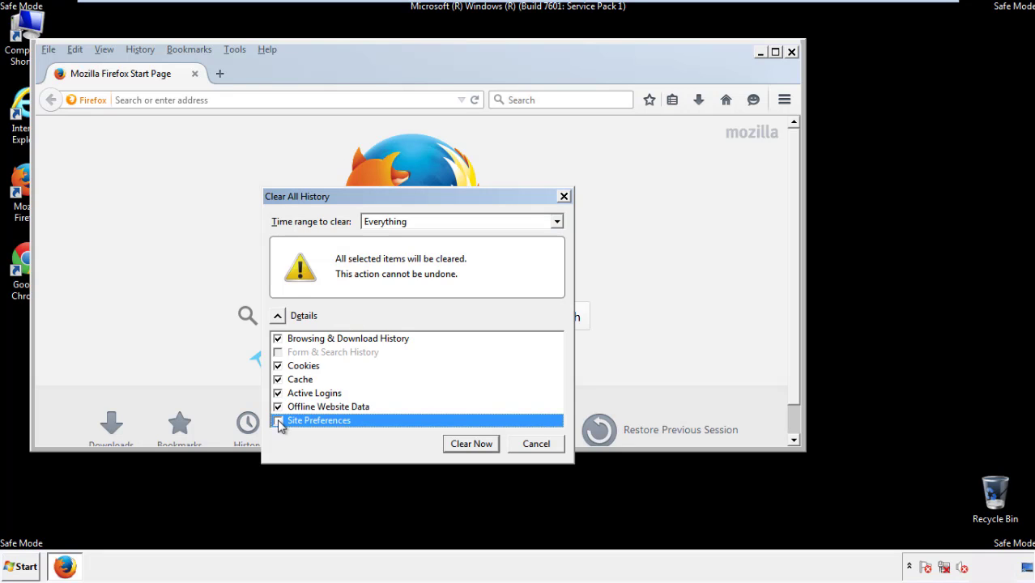
click(470, 444)
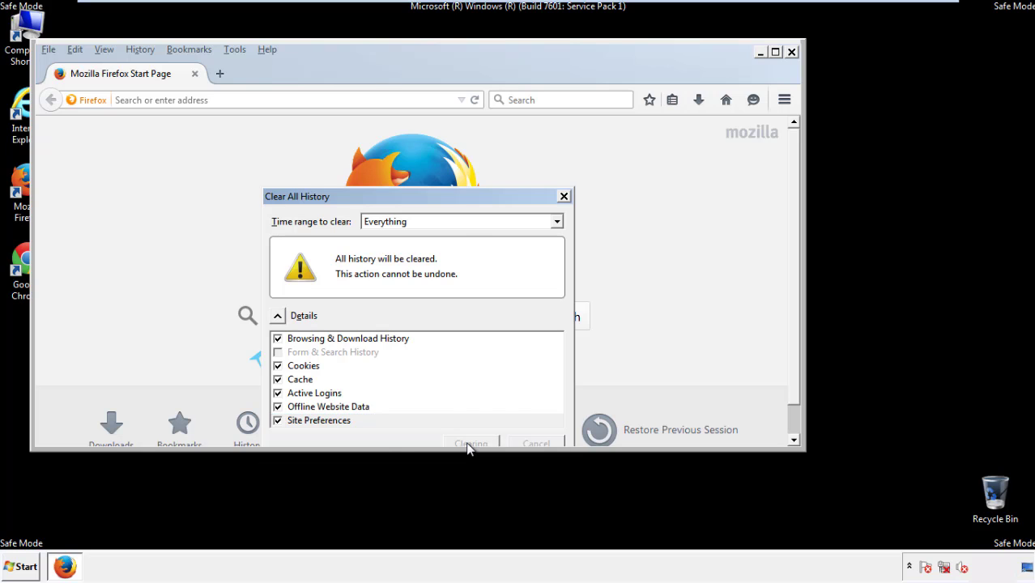
- Refresh Firefox from Troubleshooting Information, decline the default-browser prompt, and close Firefox
click(267, 50)
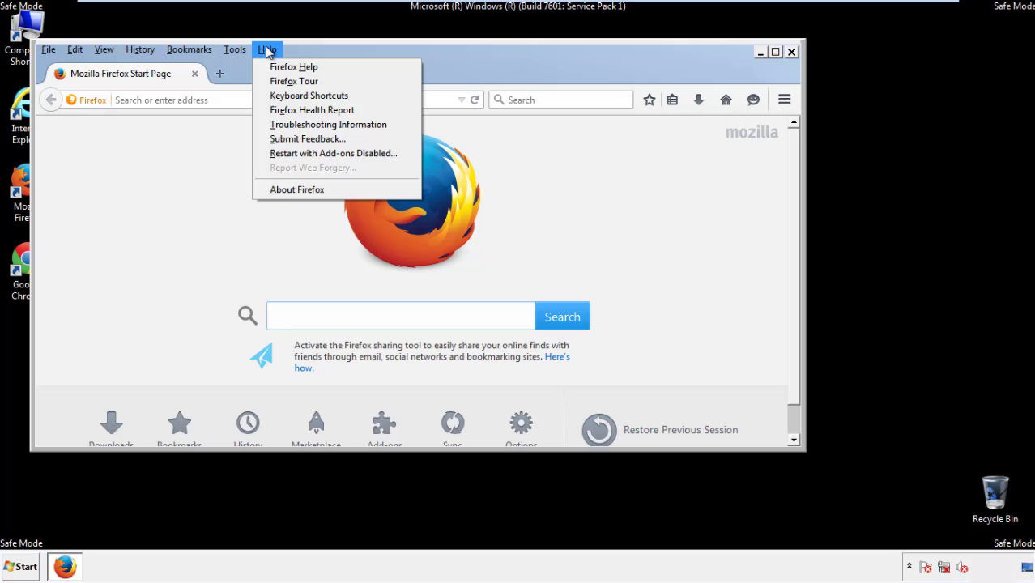
click(301, 124)
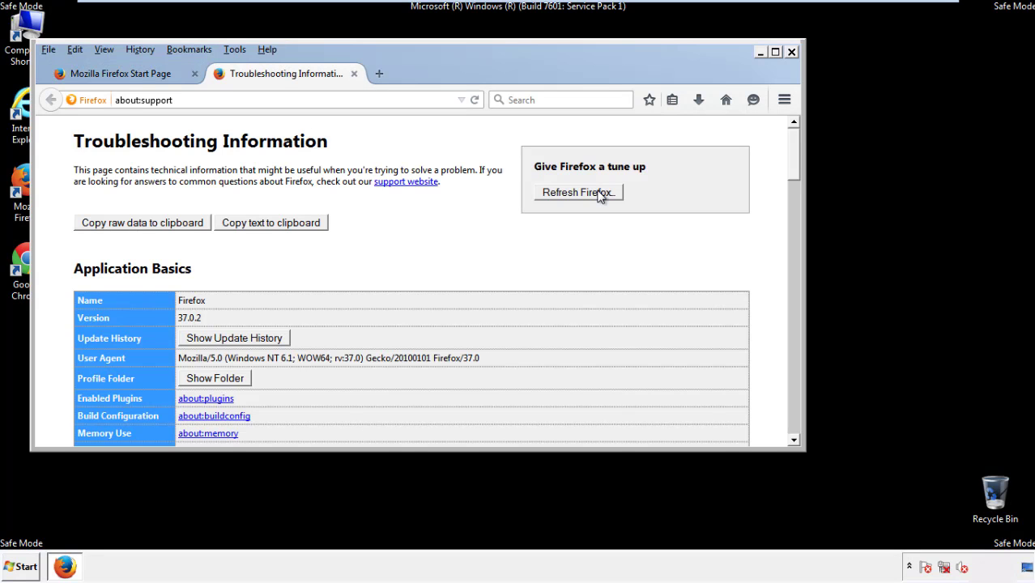
click(578, 193)
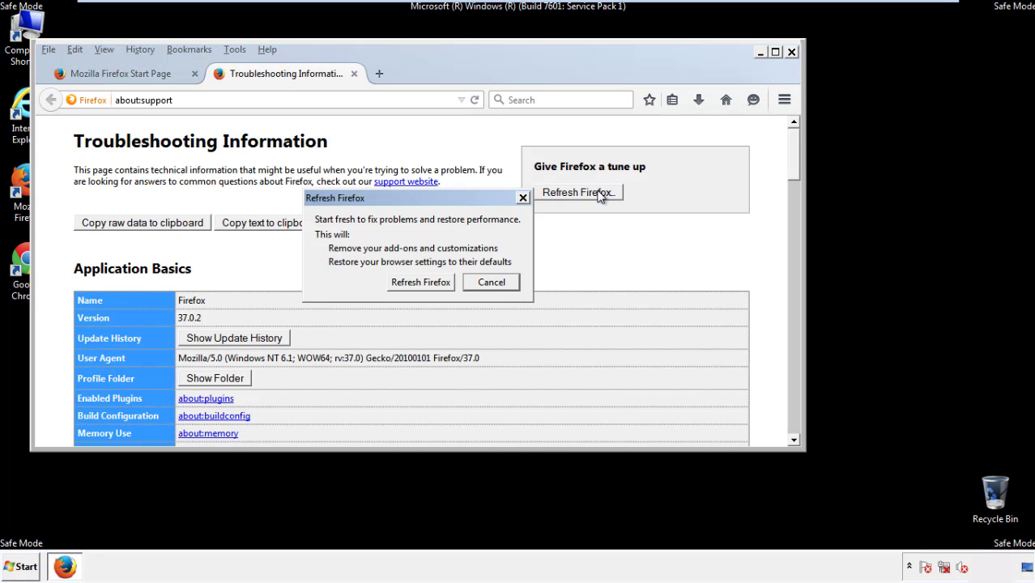
click(420, 282)
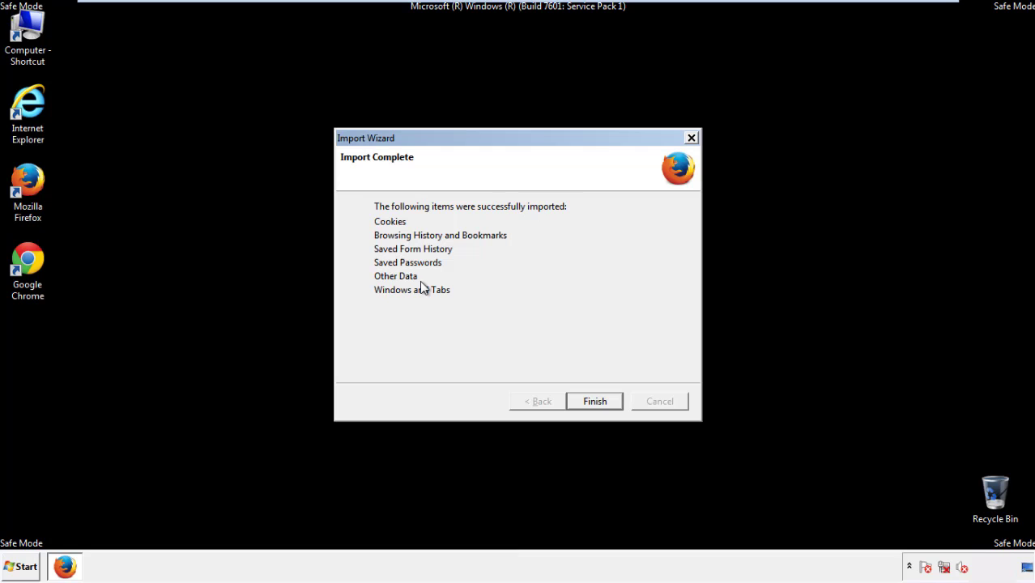
click(594, 402)
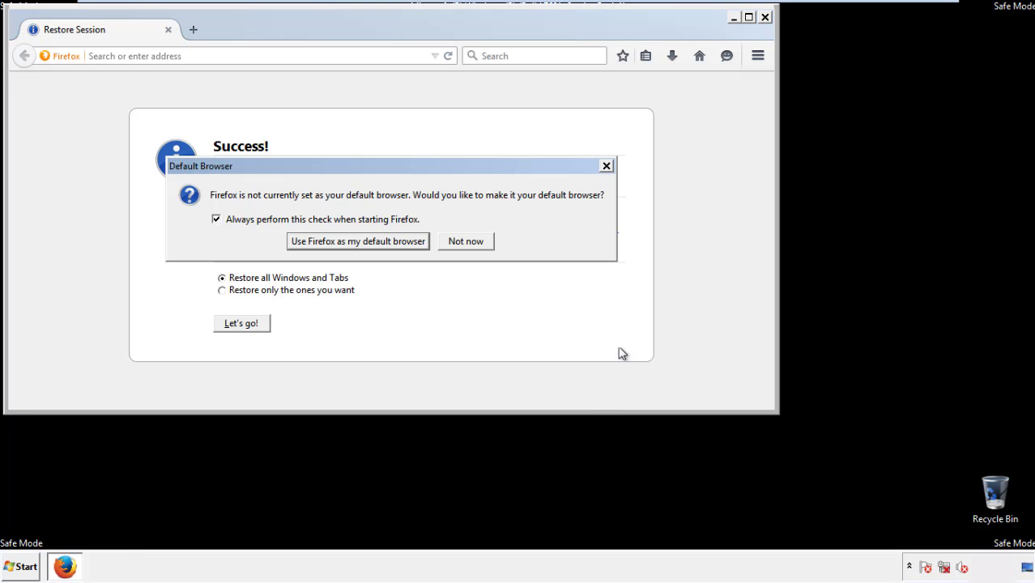
click(467, 241)
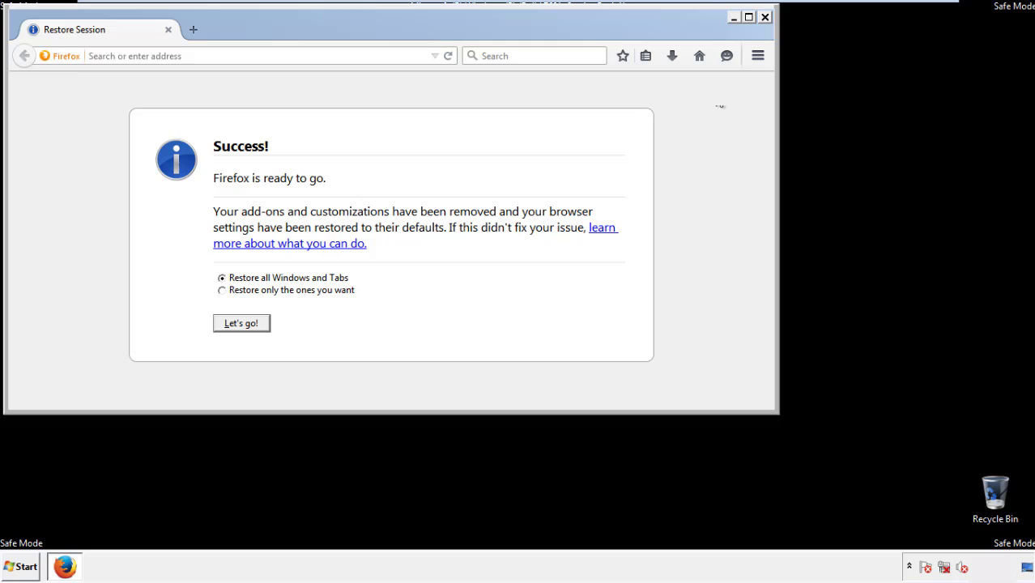
click(763, 17)
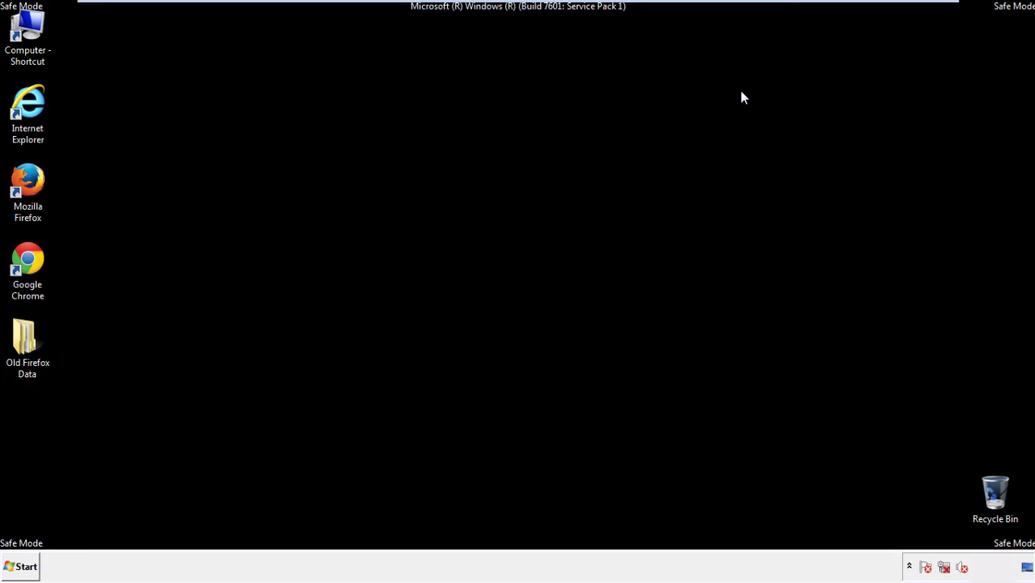
- Launch Google Chrome, choose 'Don't ask again' on the default-browser infobar, and open its menu
click(25, 257)
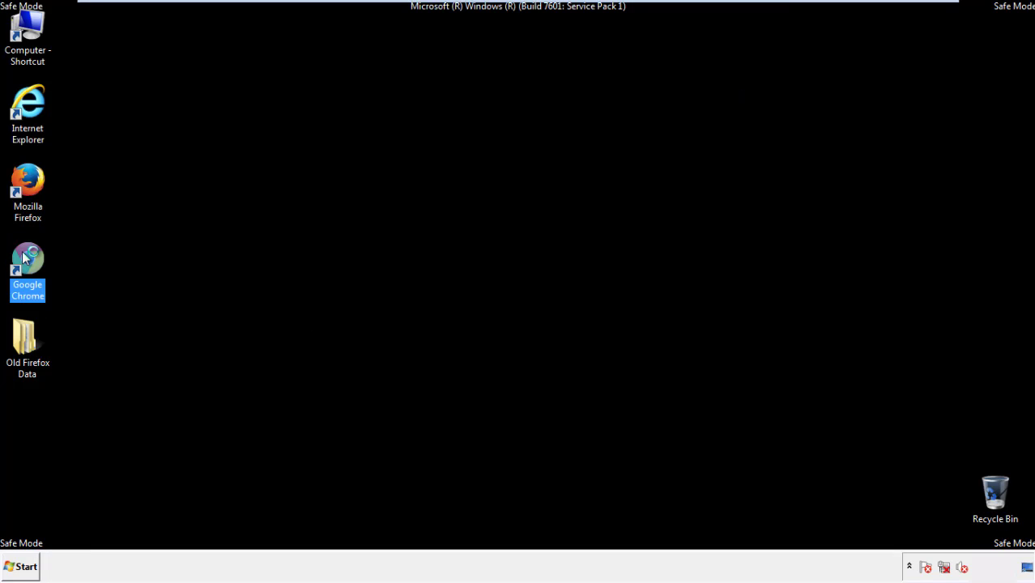
double_click(25, 257)
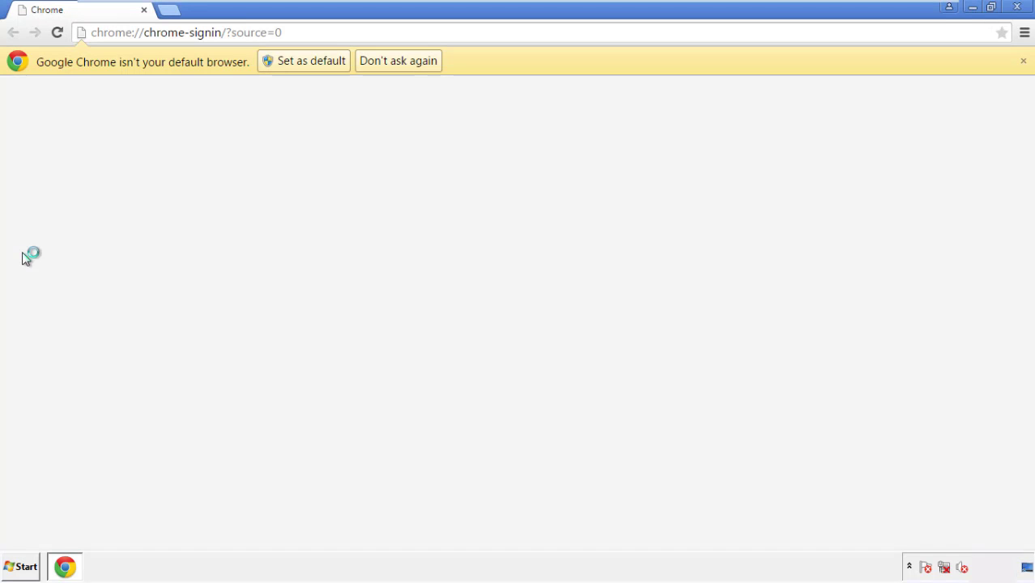
click(416, 65)
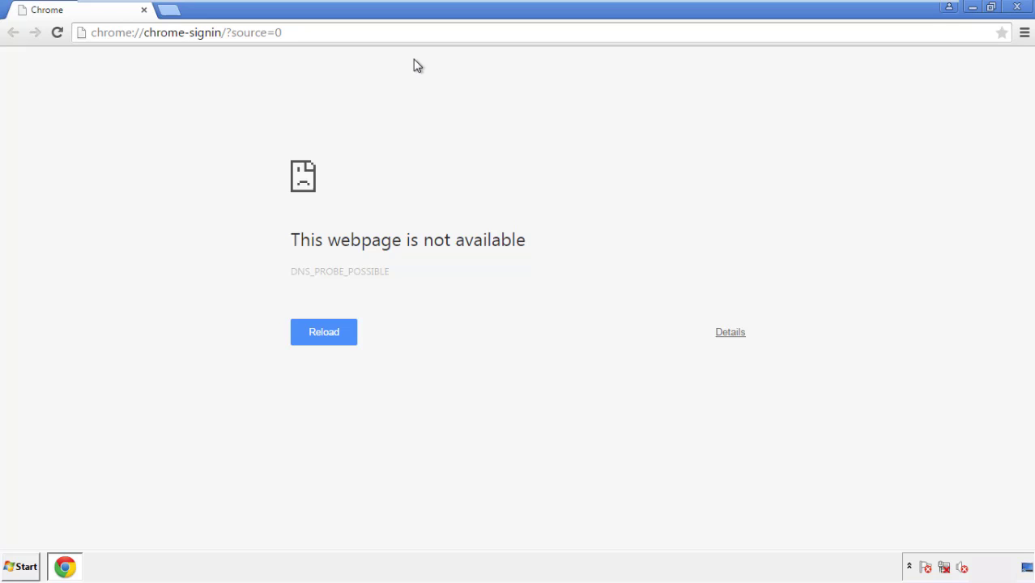
click(1025, 36)
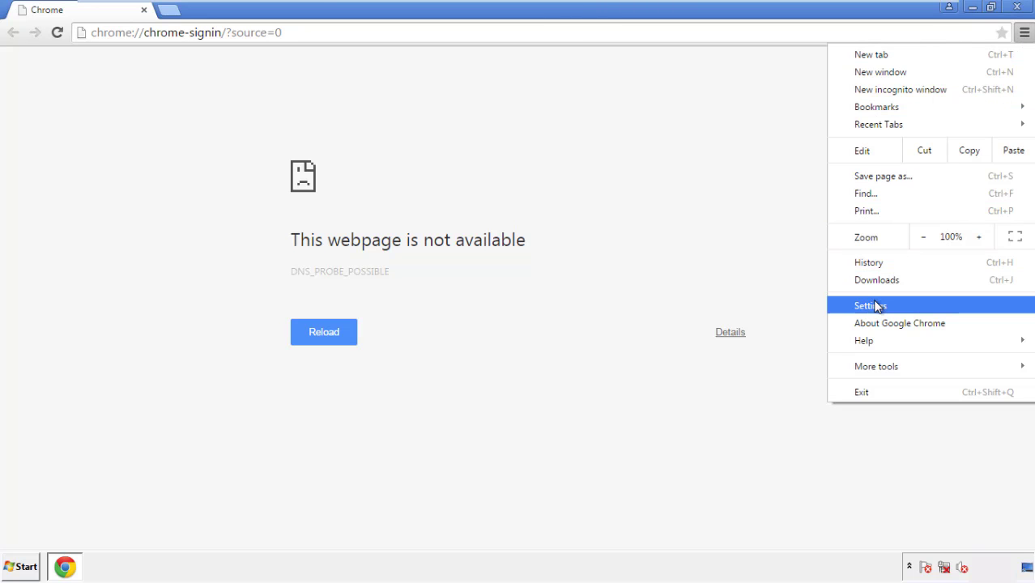
- Clear Chrome data from 'the beginning of time', adding autofill form data and hosted app data
click(875, 306)
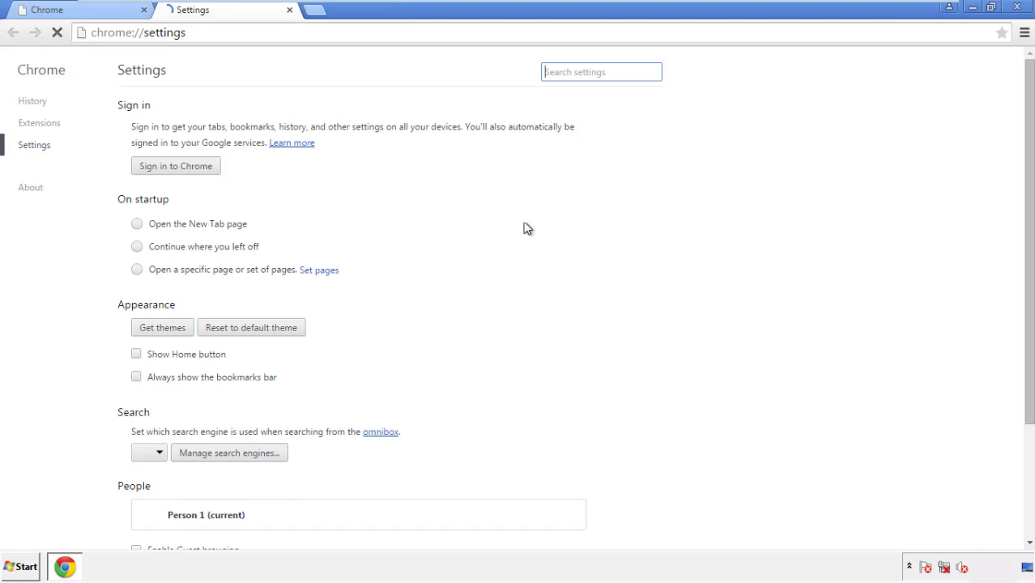
click(37, 103)
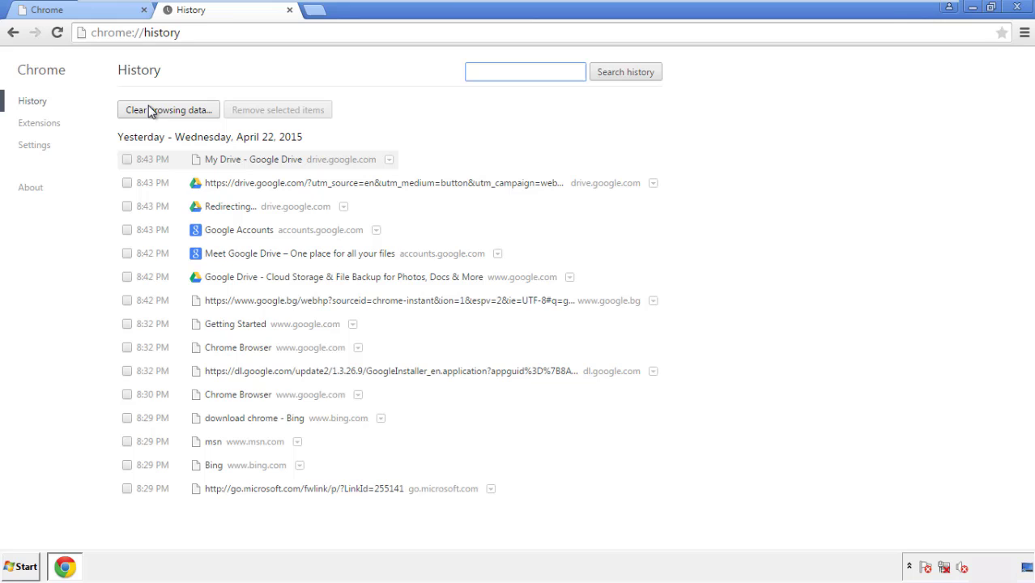
click(156, 113)
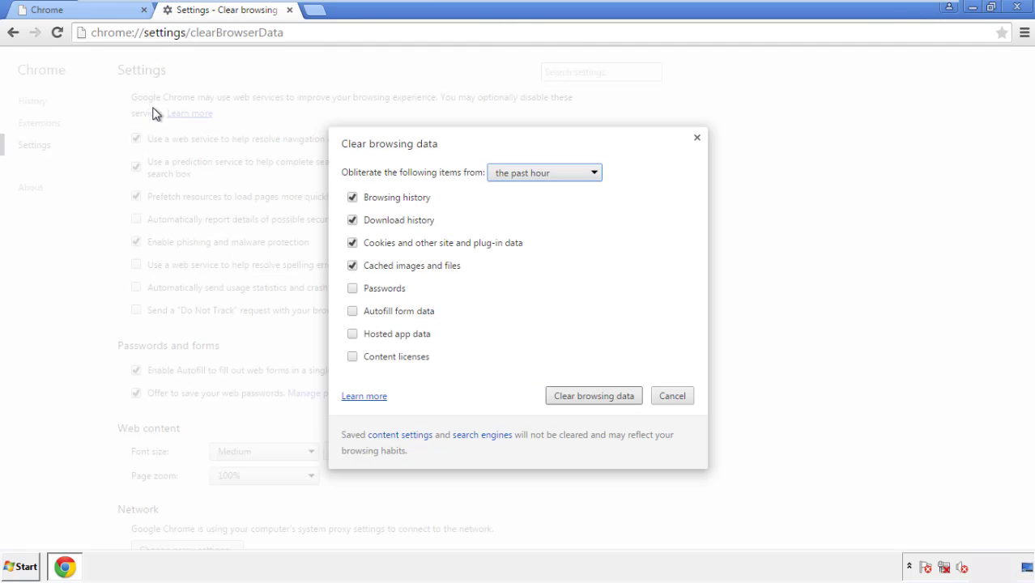
click(521, 175)
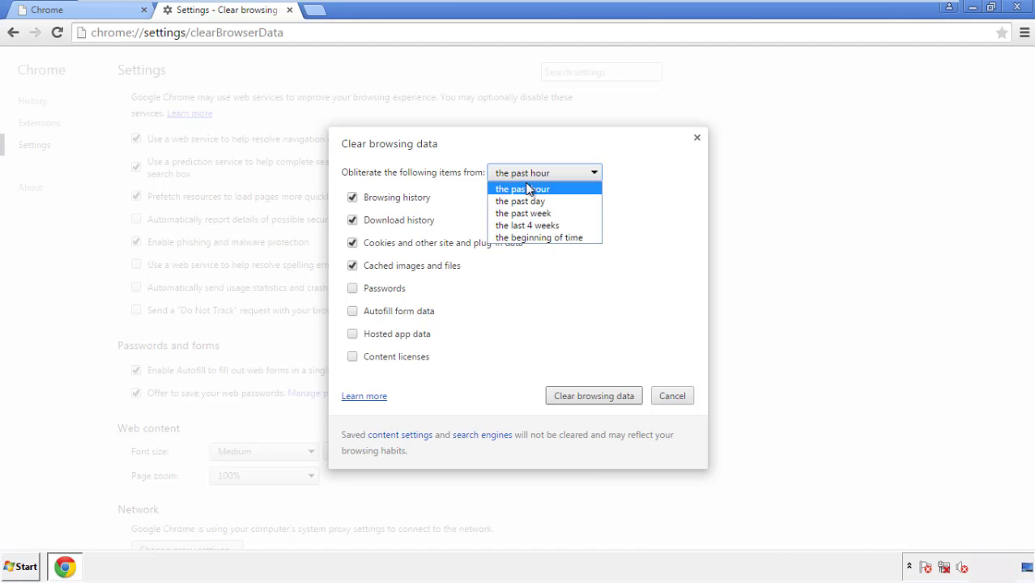
click(519, 239)
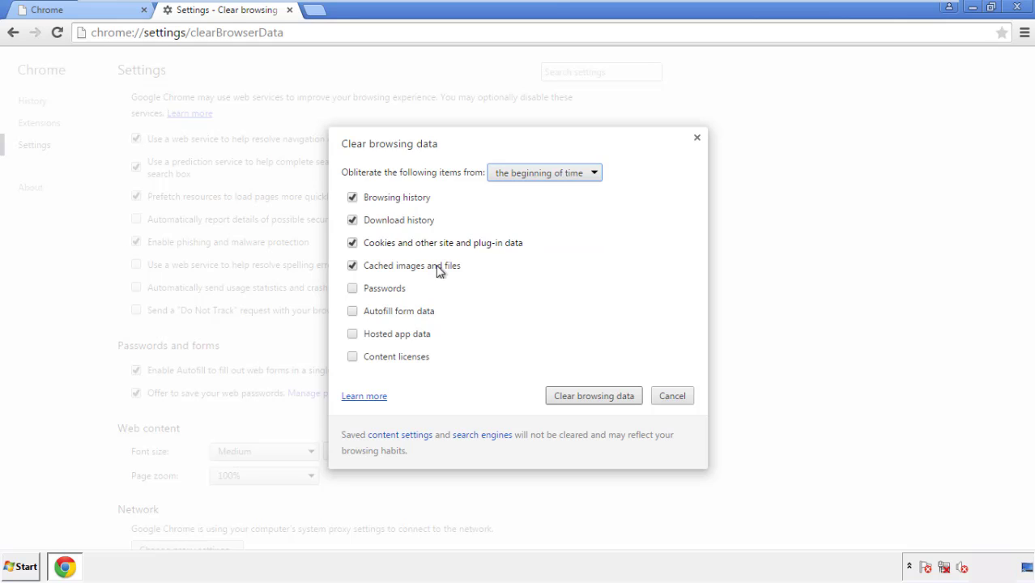
click(360, 311)
click(354, 336)
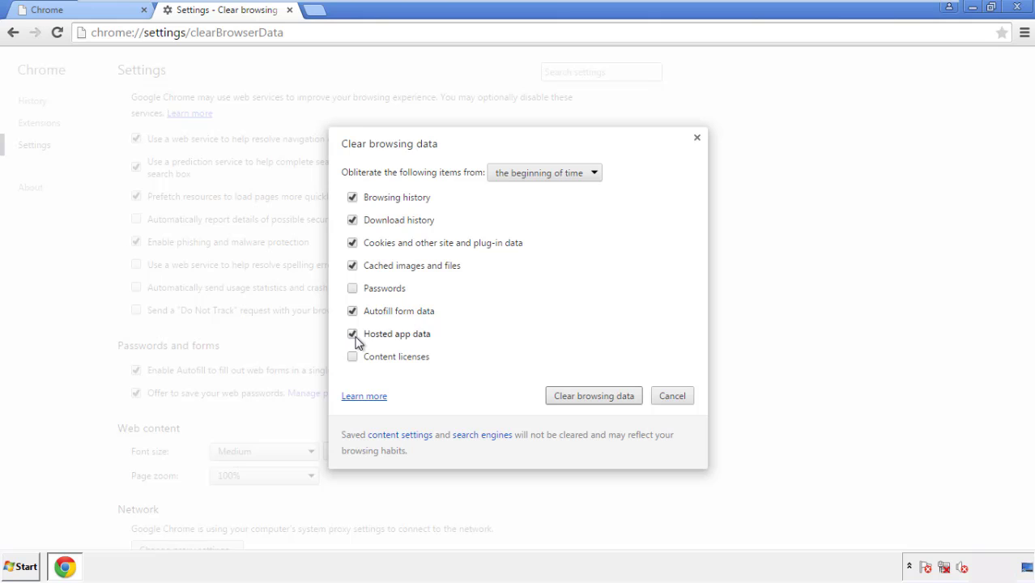
click(578, 397)
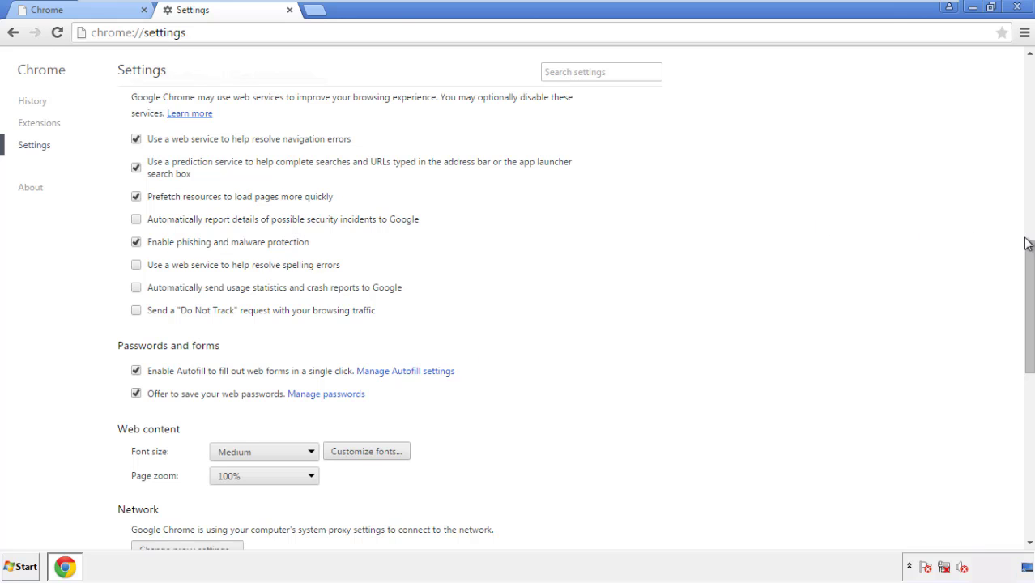
- Reset Chrome settings from the bottom of Settings, confirm with Reset, and close Chrome
drag(1029, 242, 1029, 427)
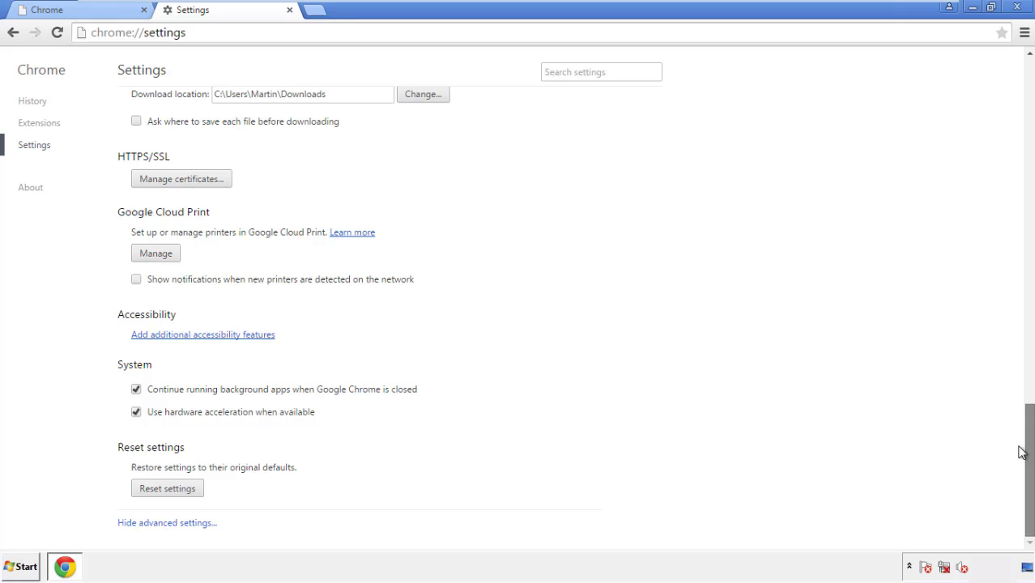
click(197, 492)
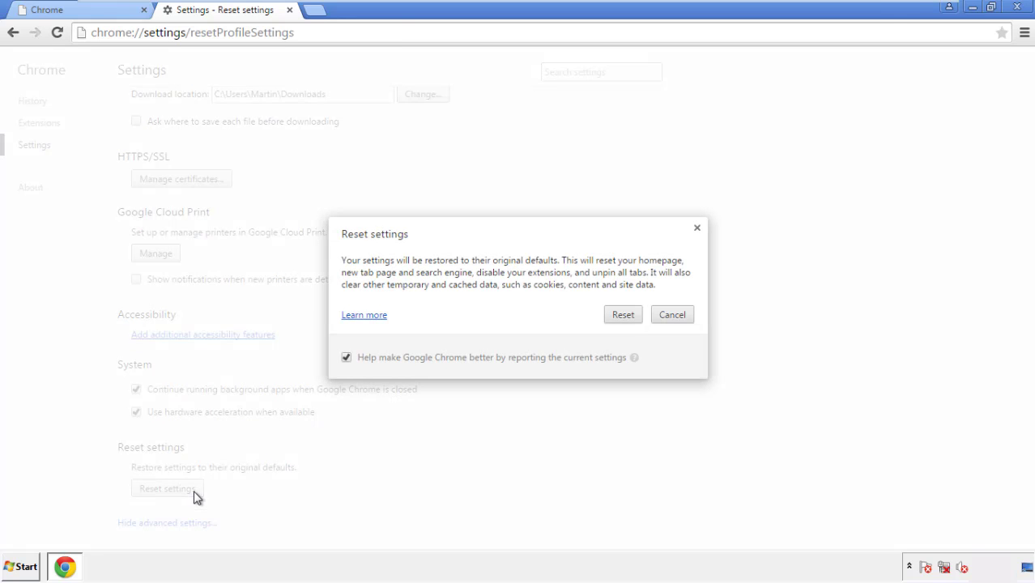
click(625, 318)
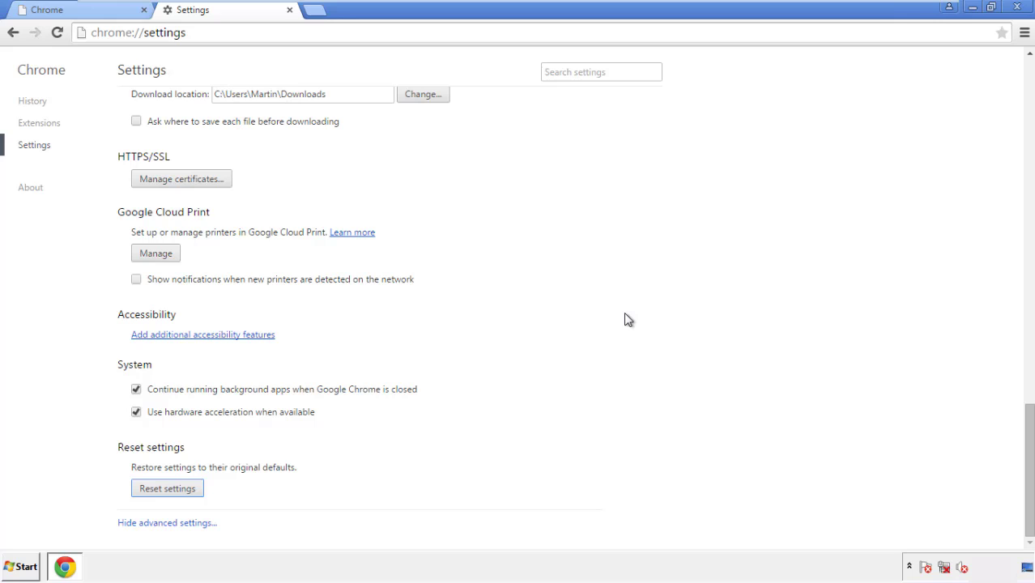
click(1016, 6)
- Launch Firefox, remove the Search Mine extension in the Add-ons manager, and close Firefox
click(559, 263)
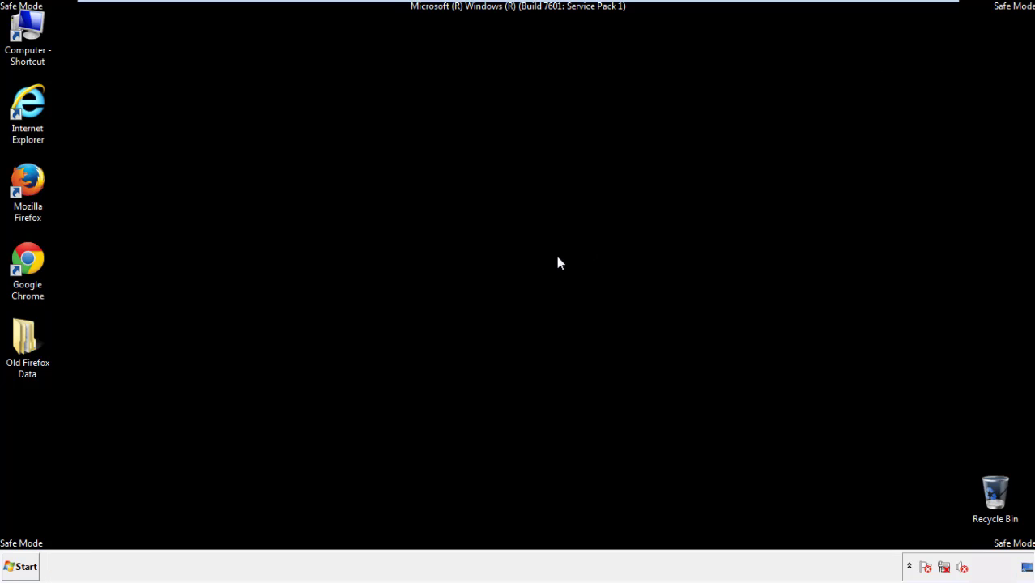
double_click(40, 203)
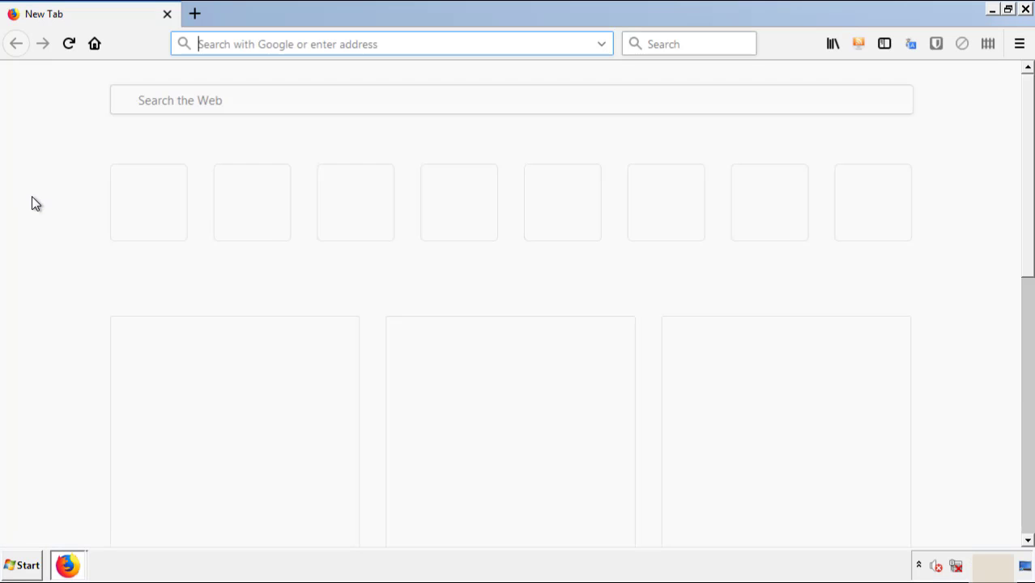
click(1019, 43)
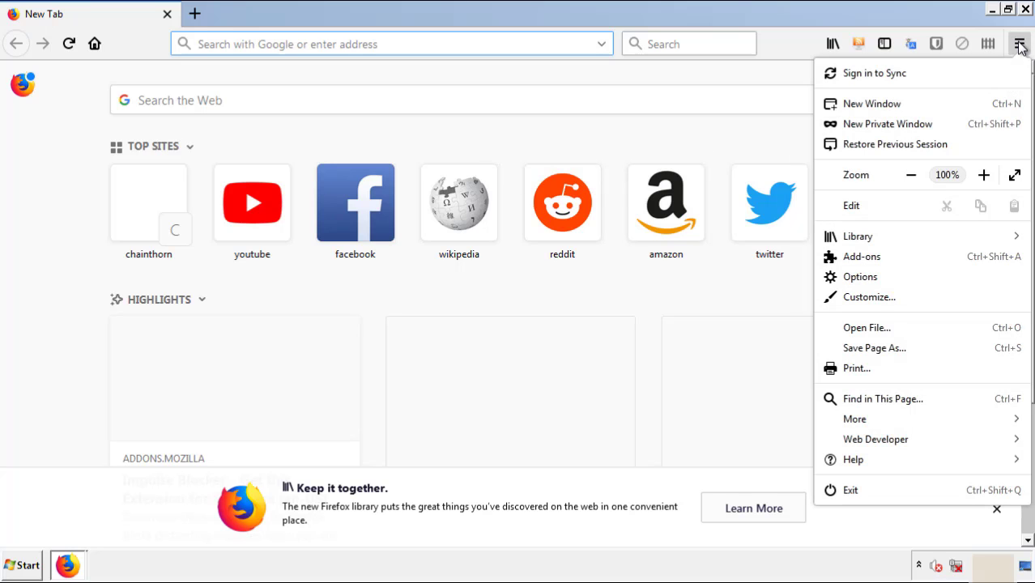
click(955, 264)
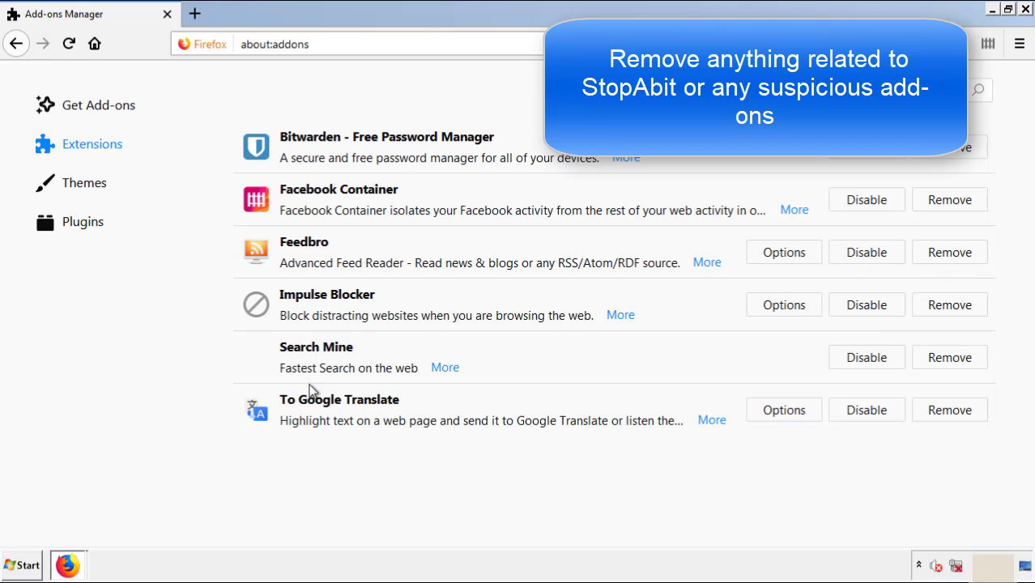
click(944, 364)
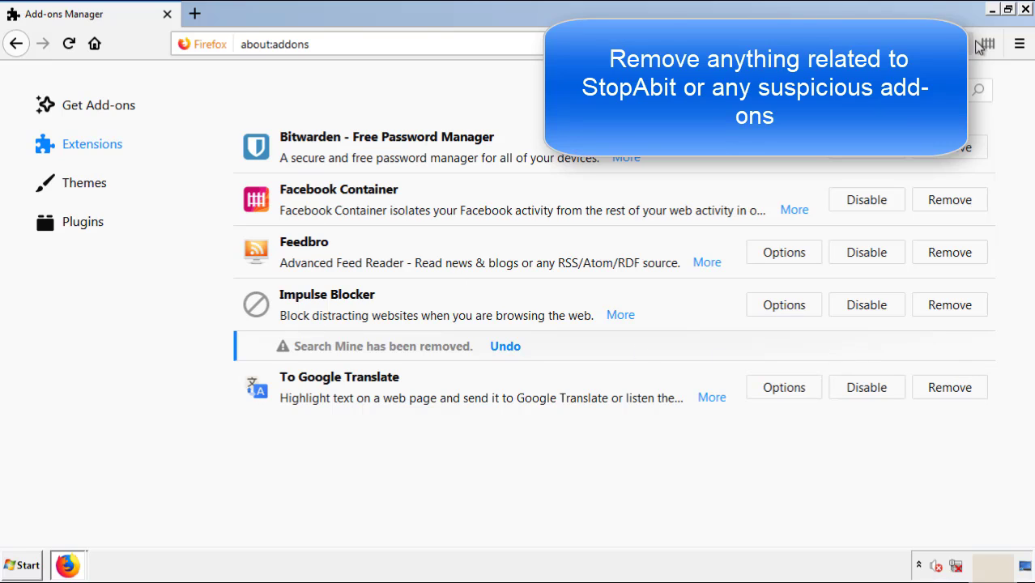
click(1026, 10)
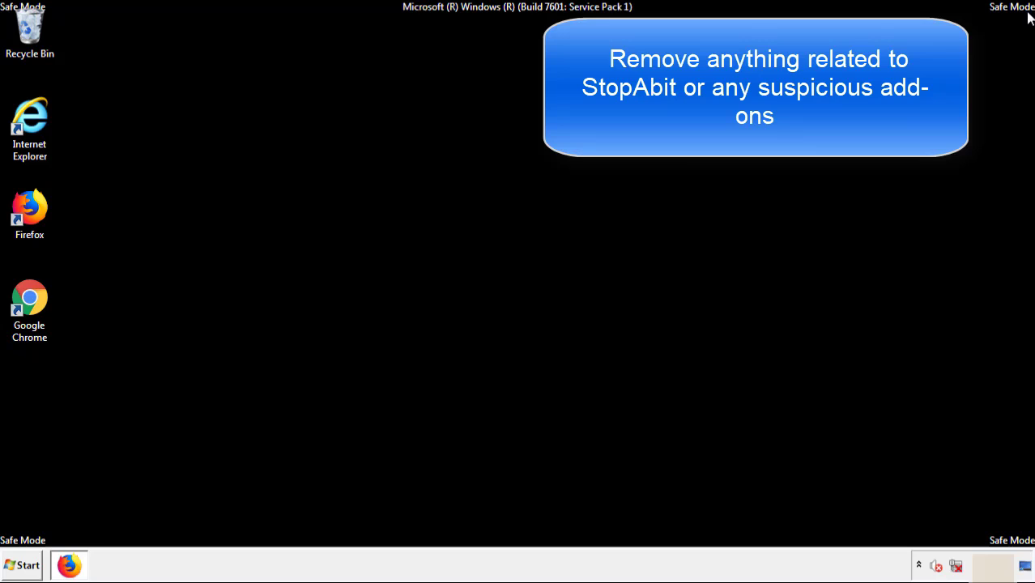
- Launch Chrome and remove the Search Mine extension from the Extensions page, confirming removal
double_click(29, 301)
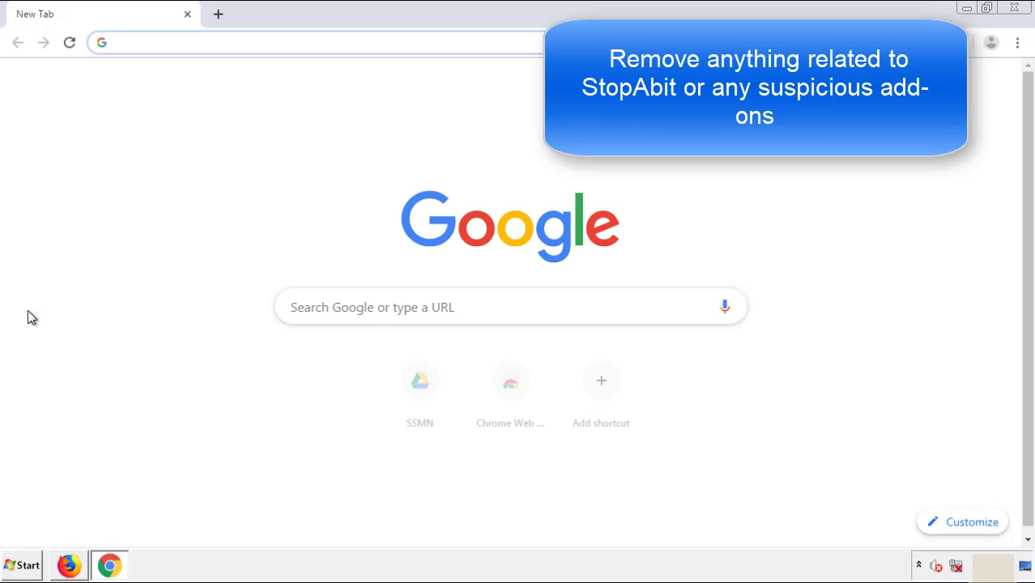
click(1017, 43)
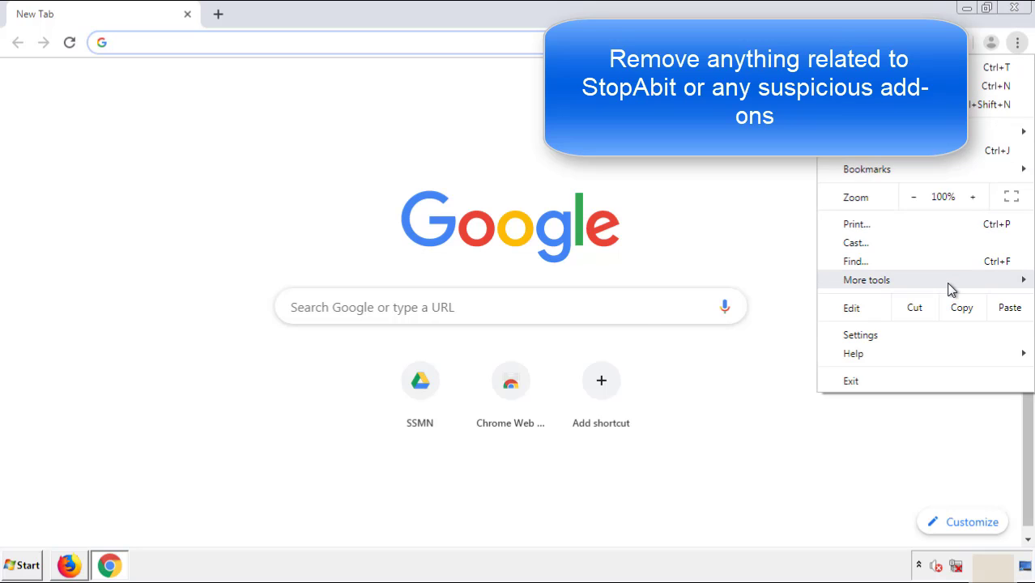
mouse_move(867, 279)
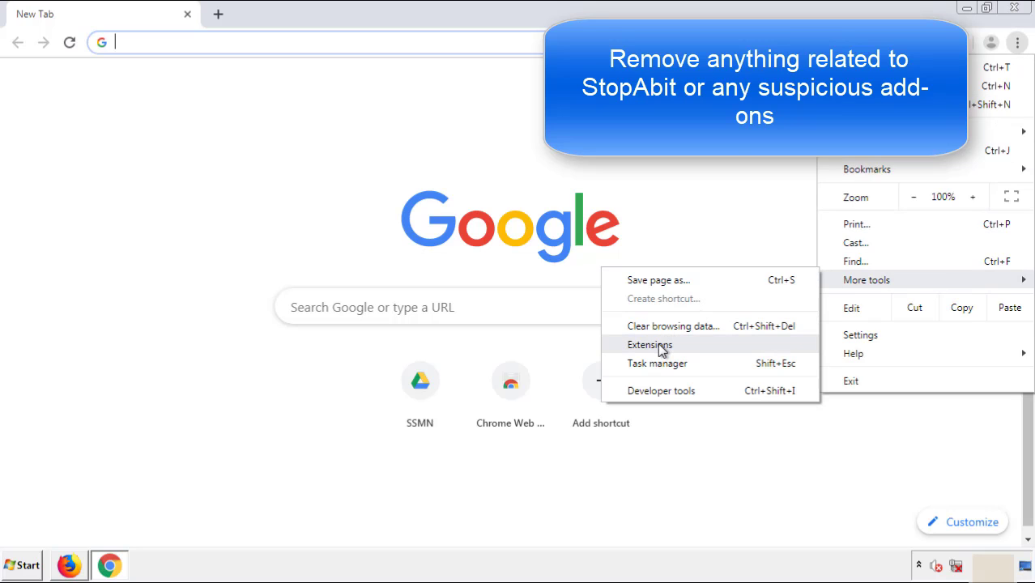
click(658, 344)
scroll(243, 243, down, 7)
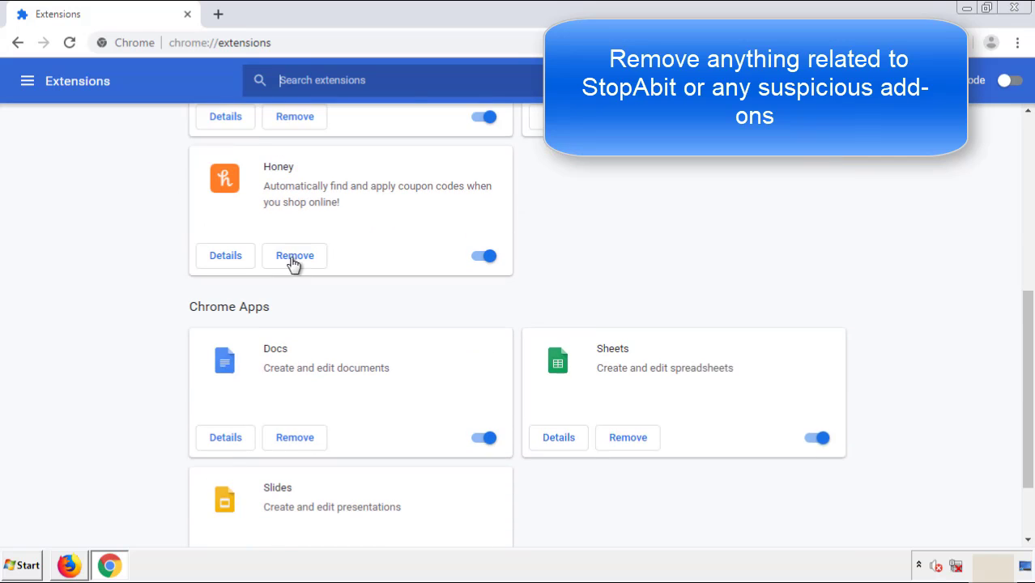
scroll(392, 296, up, 7)
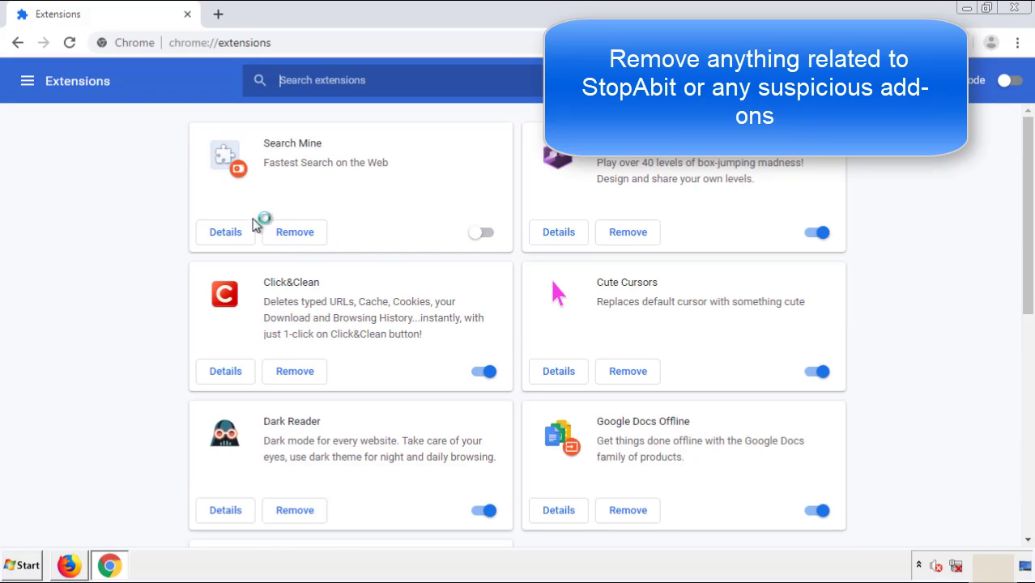
click(294, 235)
key(Return)
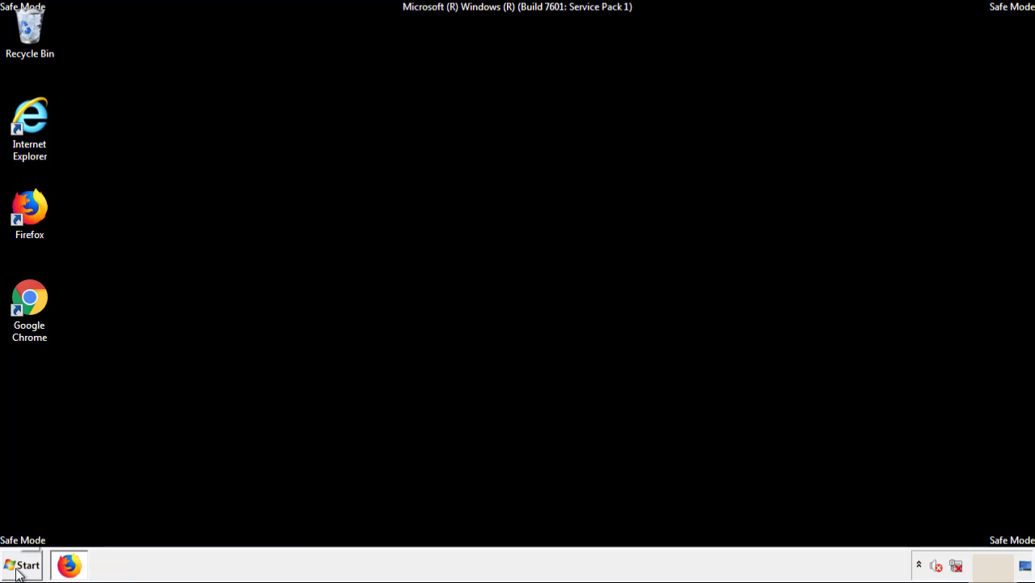
- Open the Start menu to reach the restart option
click(23, 566)
mouse_move(279, 530)
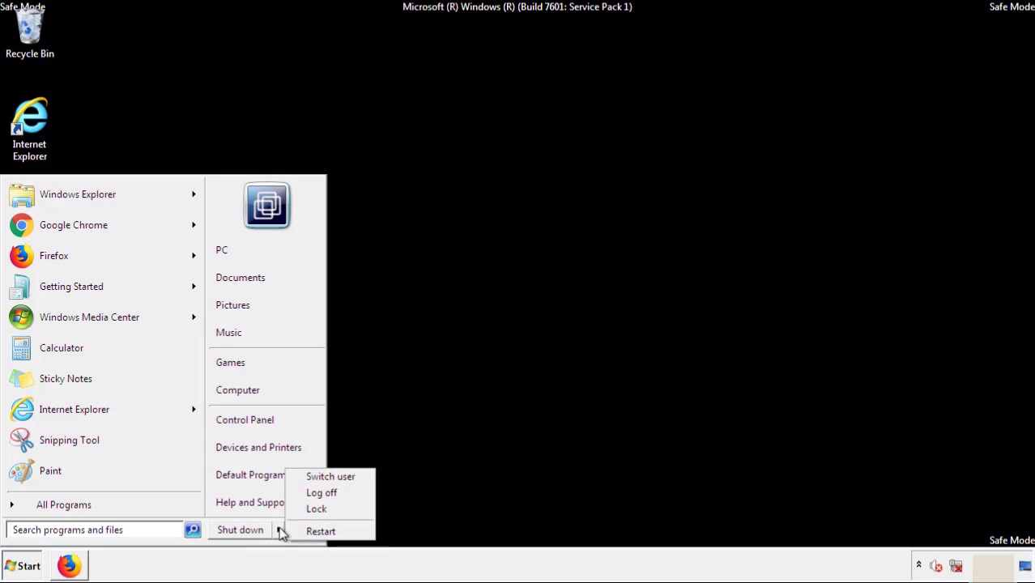